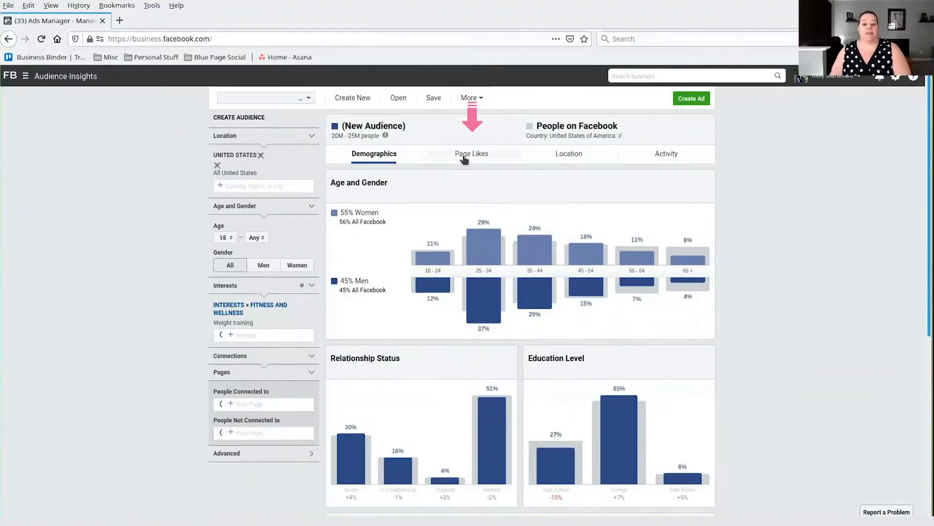
- Examine the weight training audience's page likes, covering the top categories and the pages ranked by relevance
{"action": "left_click", "coordinate": [464, 157]}
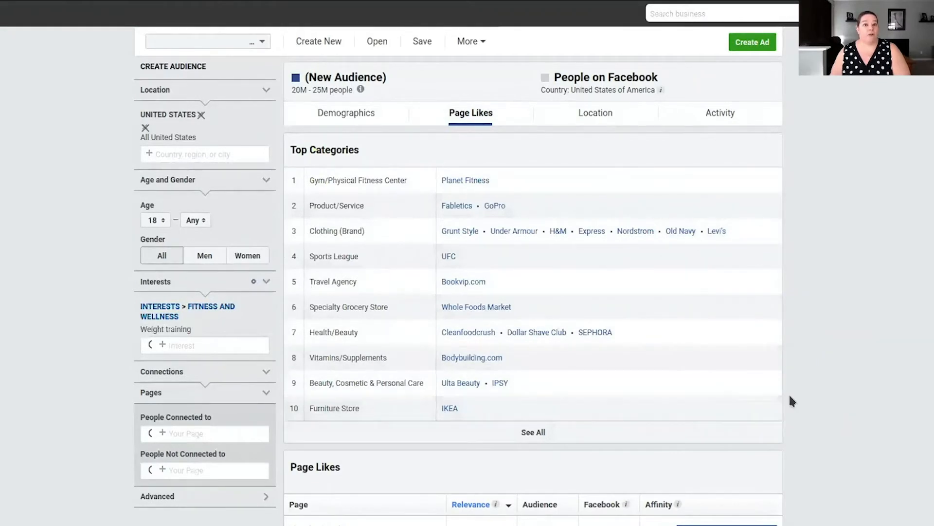
{"action": "scroll", "coordinate": [801, 373], "scroll_direction": "down", "scroll_amount": 1}
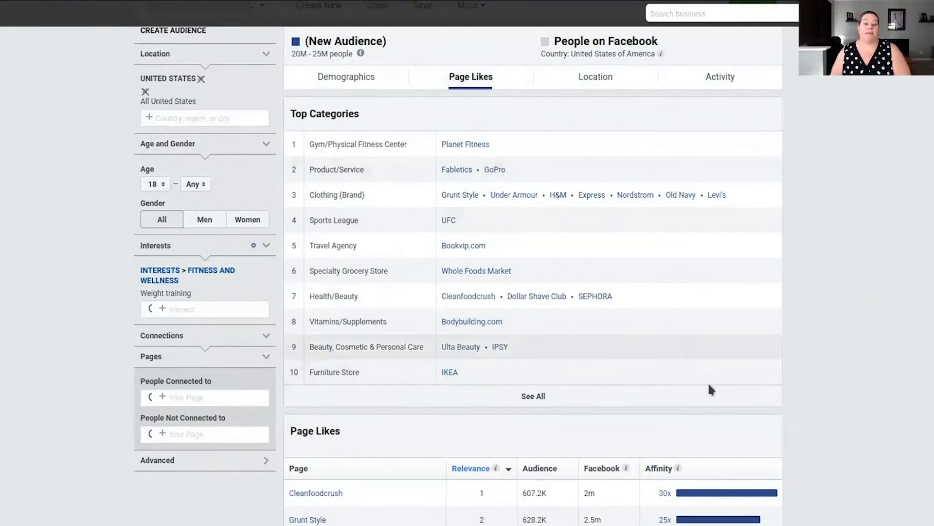
{"action": "scroll", "coordinate": [827, 374], "scroll_direction": "down", "scroll_amount": 2}
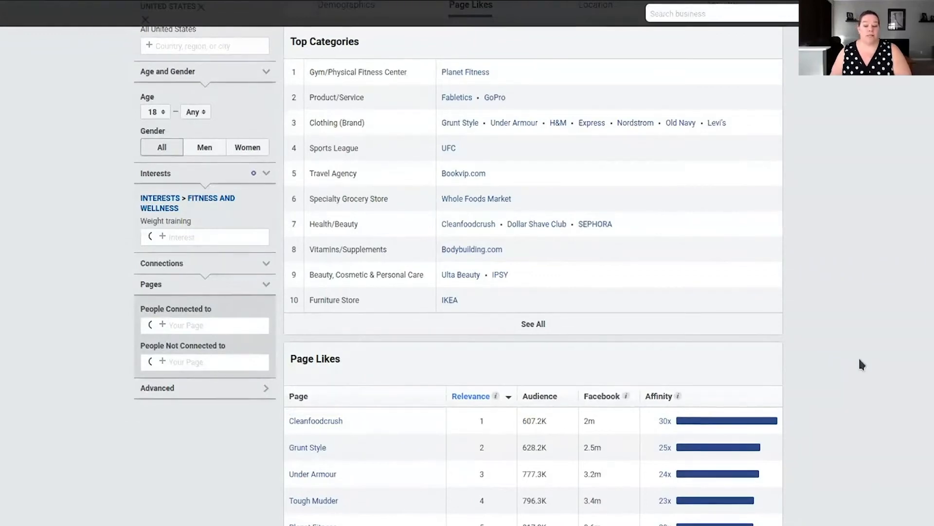
{"action": "scroll", "coordinate": [859, 356], "scroll_direction": "down", "scroll_amount": 3}
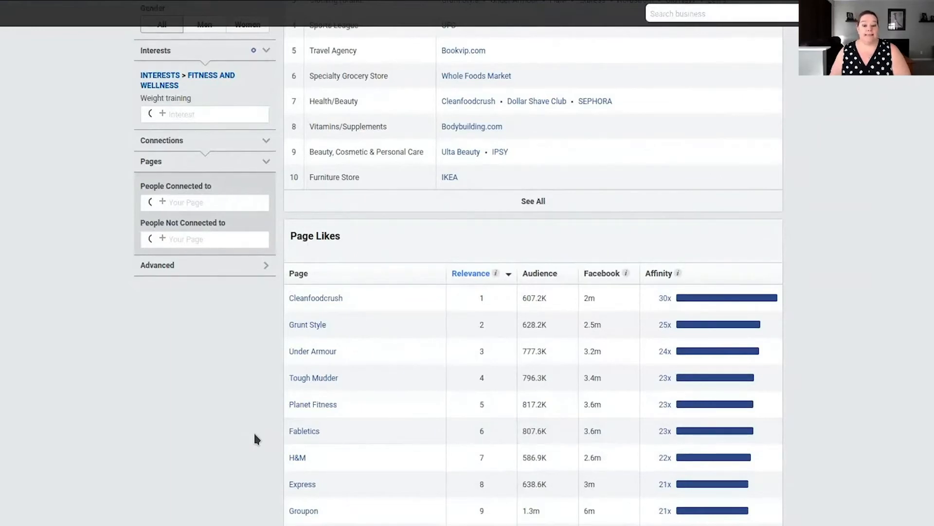
{"action": "scroll", "coordinate": [253, 409], "scroll_direction": "down", "scroll_amount": 1}
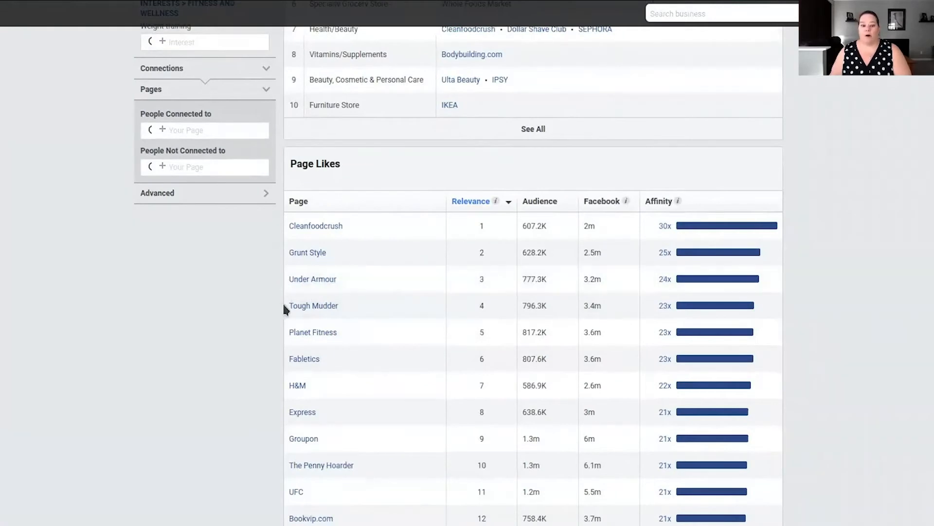
{"action": "mouse_move", "coordinate": [326, 301]}
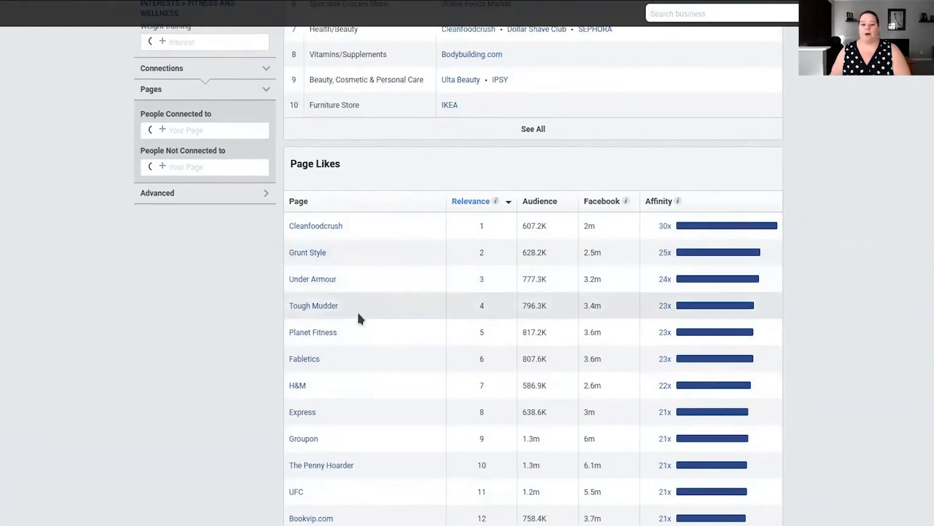
{"action": "scroll", "coordinate": [242, 381], "scroll_direction": "down", "scroll_amount": 3}
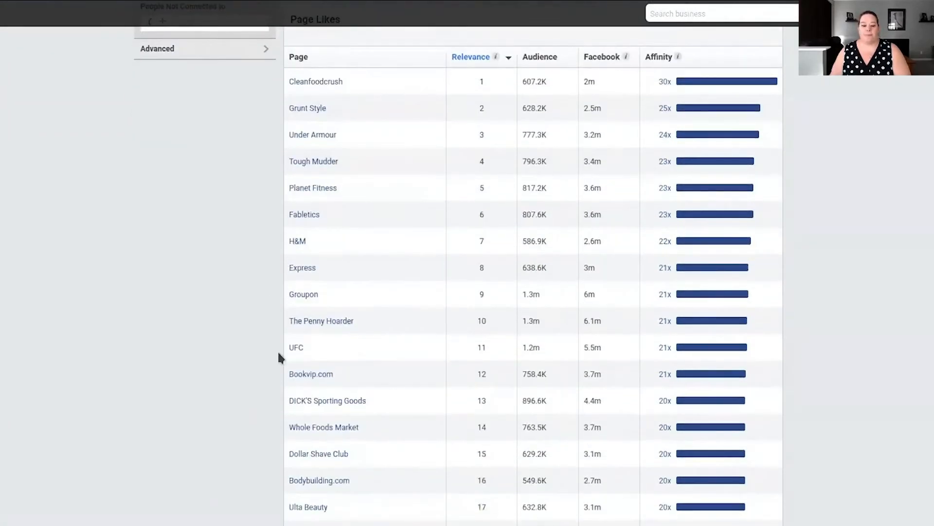
{"action": "scroll", "coordinate": [273, 413], "scroll_direction": "down", "scroll_amount": 1}
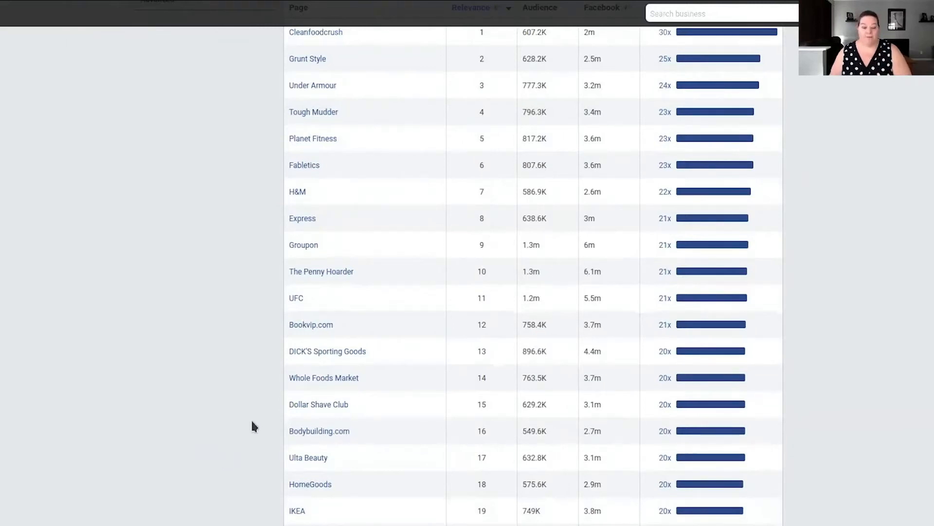
{"action": "scroll", "coordinate": [253, 421], "scroll_direction": "down", "scroll_amount": 6}
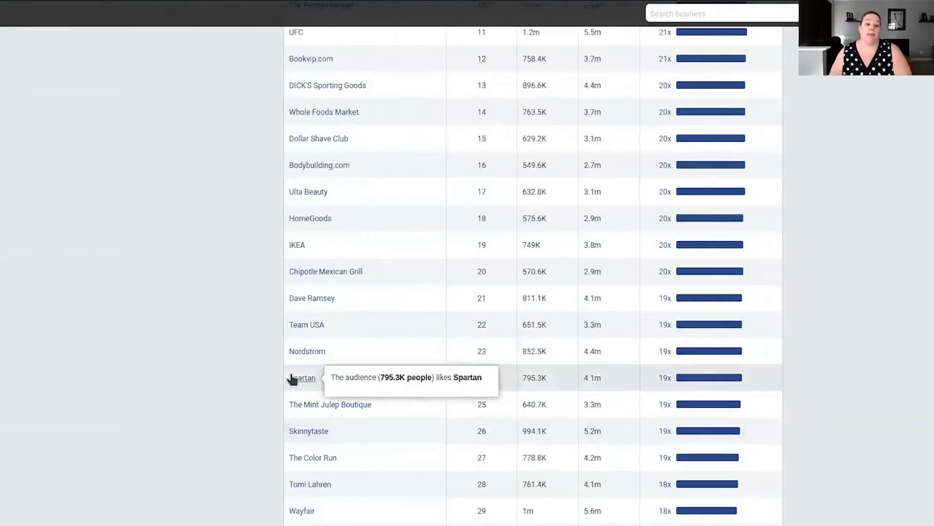
{"action": "scroll", "coordinate": [206, 369], "scroll_direction": "up", "scroll_amount": 2}
{"action": "scroll", "coordinate": [205, 370], "scroll_direction": "up", "scroll_amount": 10}
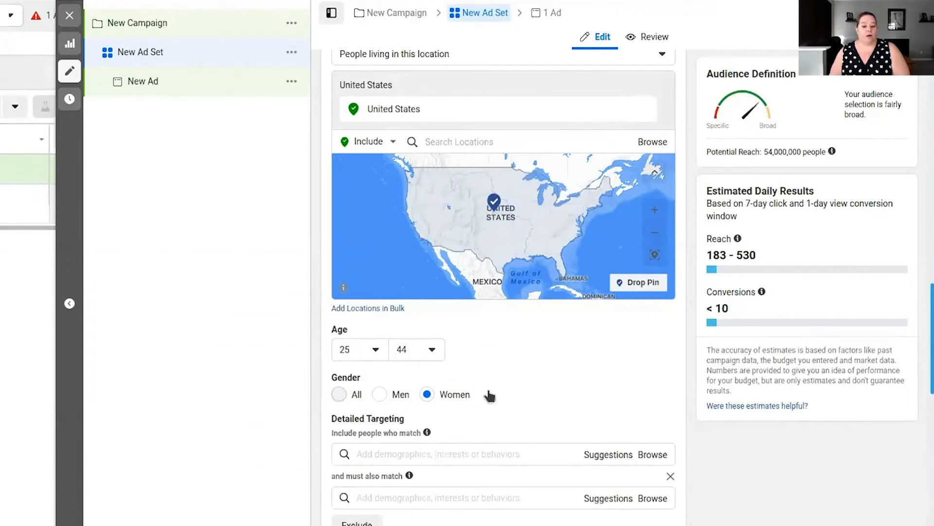
- Switch the ad set's gender targeting to All and back to Women to compare the potential reach
{"action": "left_click", "coordinate": [340, 395]}
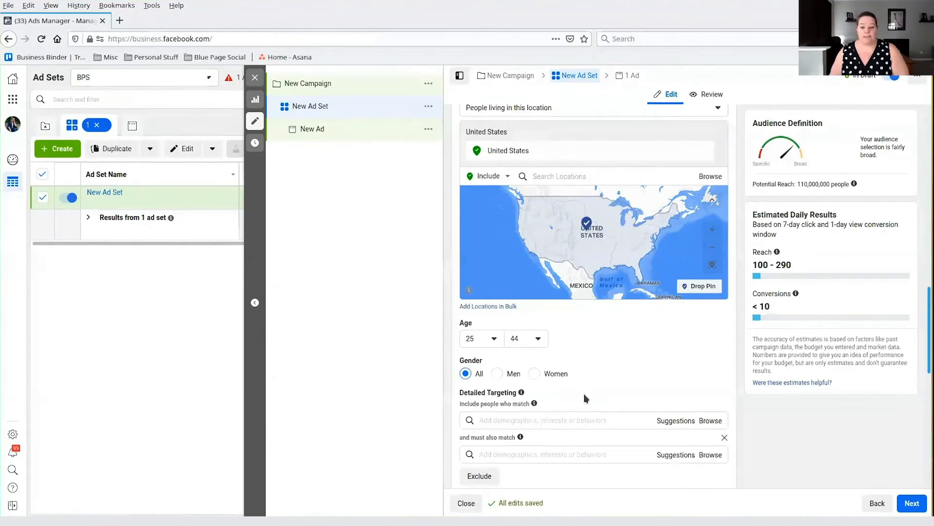
{"action": "left_click", "coordinate": [534, 374]}
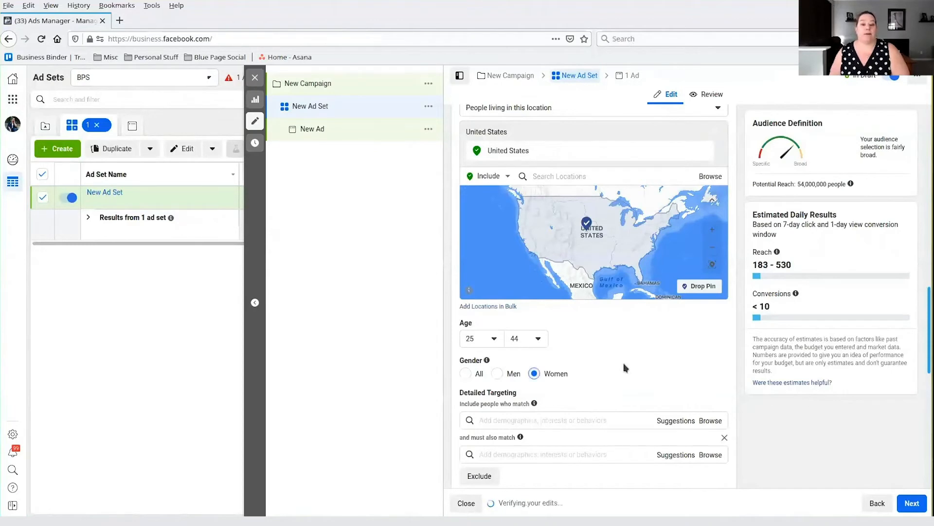
- Include people interested in Weight training in the ad set's detailed targeting
{"action": "scroll", "coordinate": [639, 373], "scroll_direction": "down", "scroll_amount": 4}
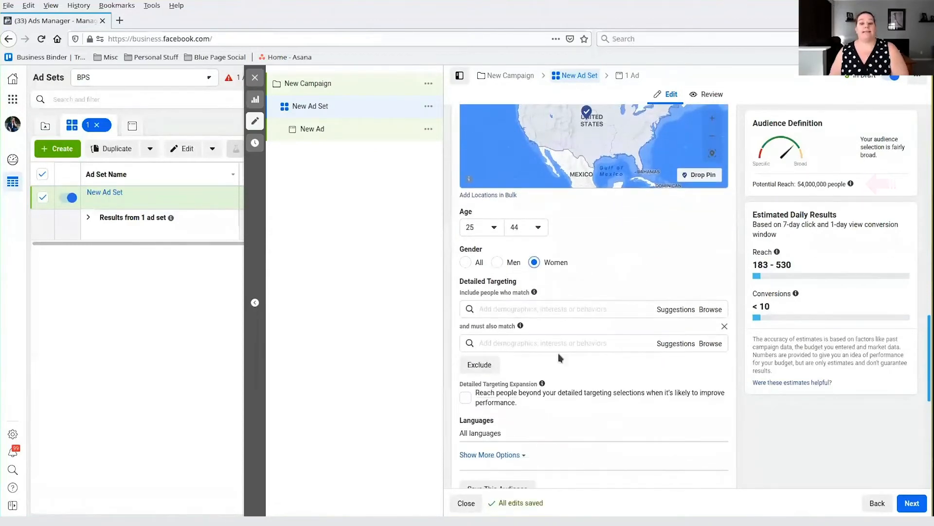
{"action": "left_click", "coordinate": [550, 311]}
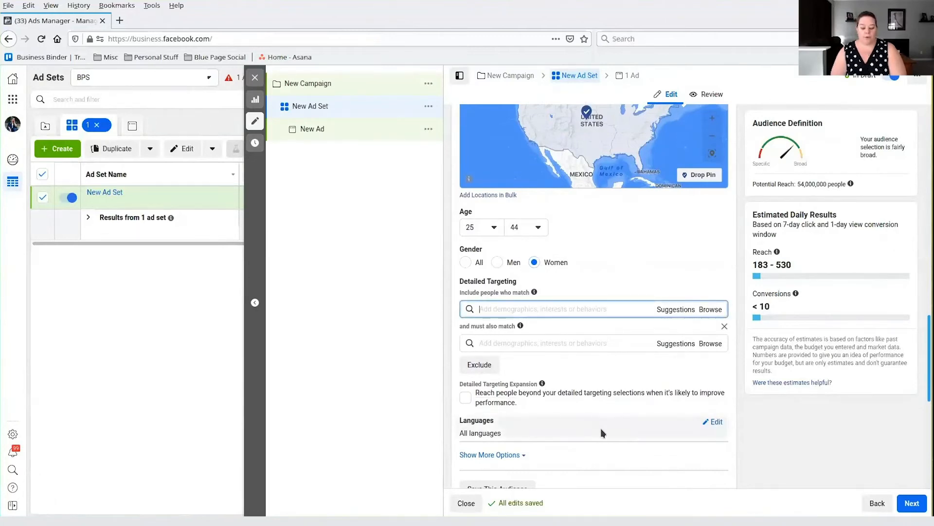
{"action": "type", "text": "weight training"}
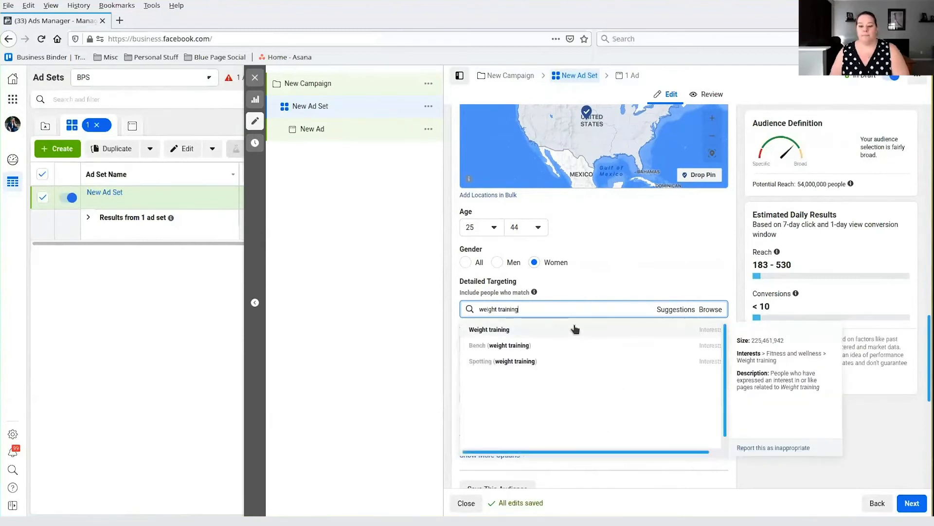
{"action": "left_click", "coordinate": [576, 329]}
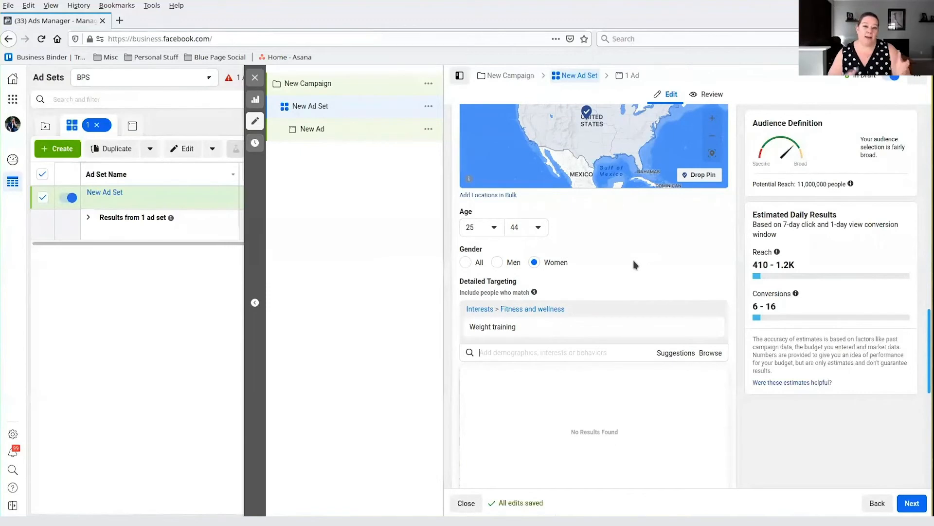
- Add the interests Skinnytaste and The Mint Julep Boutique to the included people in detailed targeting
{"action": "left_click", "coordinate": [532, 352]}
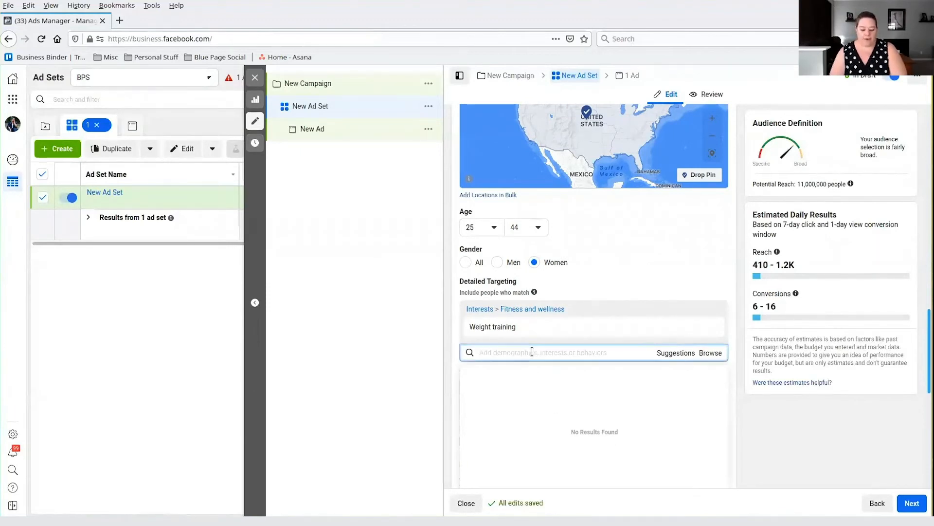
{"action": "type", "text": "skinnyte"}
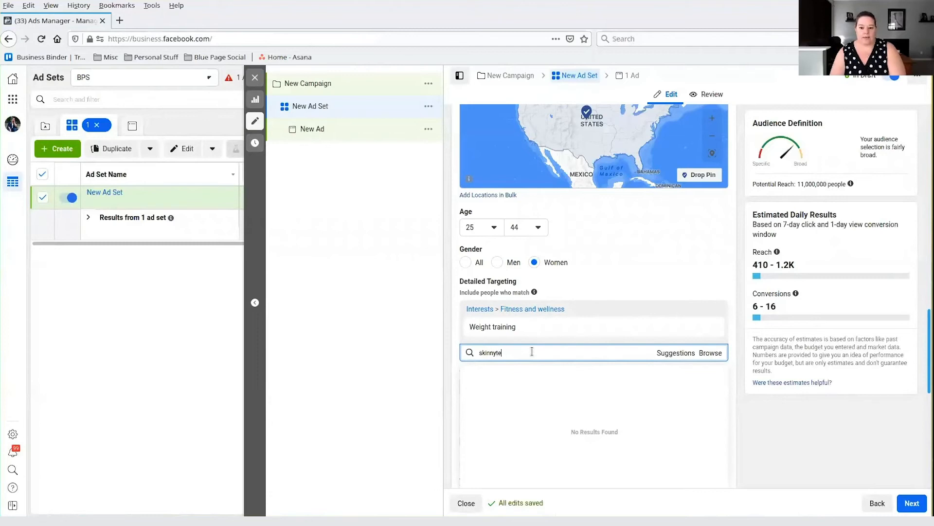
{"action": "key", "text": "BackSpace"}
{"action": "type", "text": "aste"}
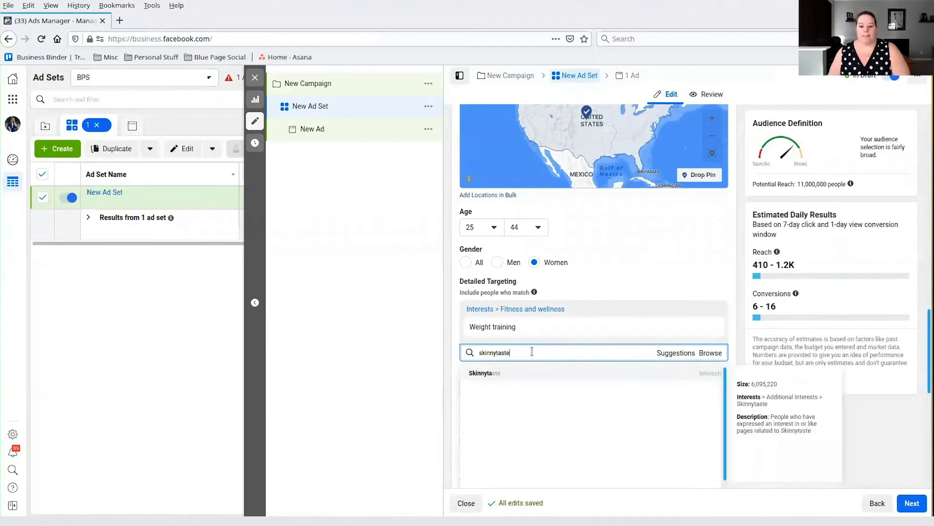
{"action": "left_click", "coordinate": [528, 373]}
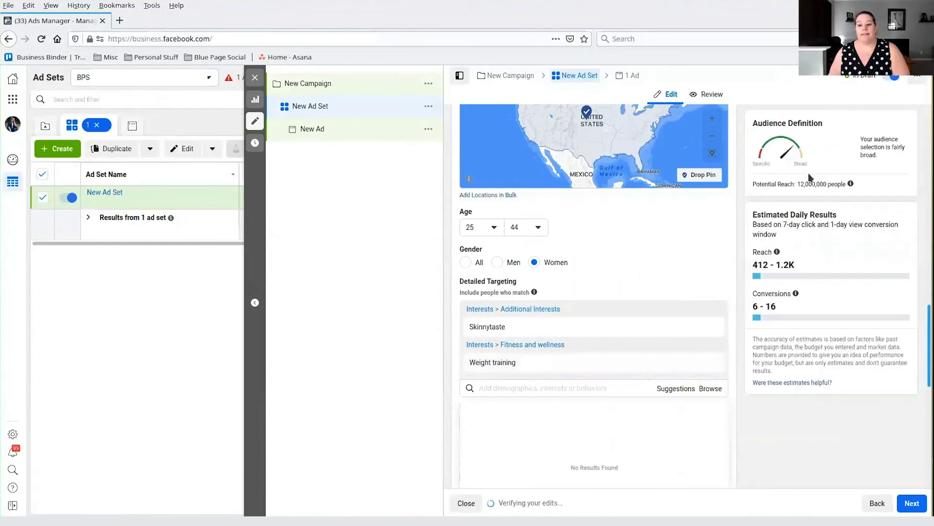
{"action": "left_click", "coordinate": [557, 387]}
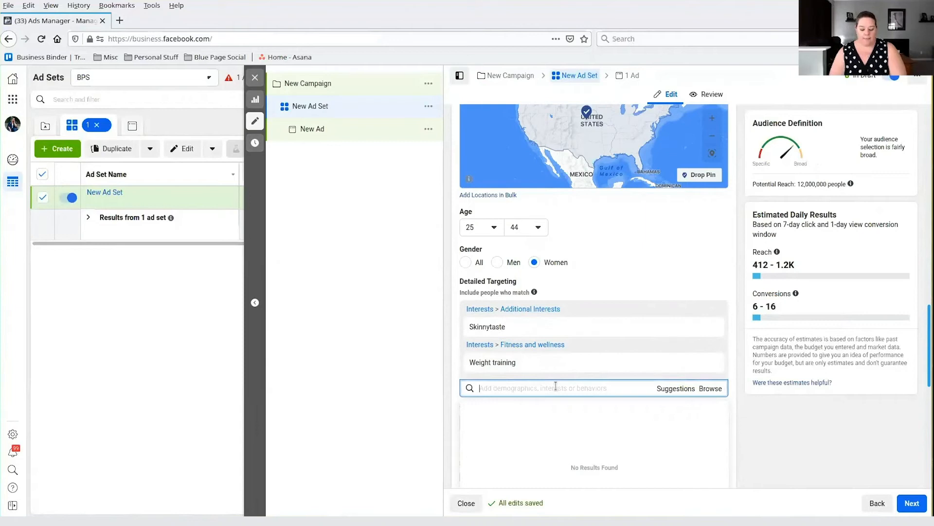
{"action": "type", "text": "mint julep"}
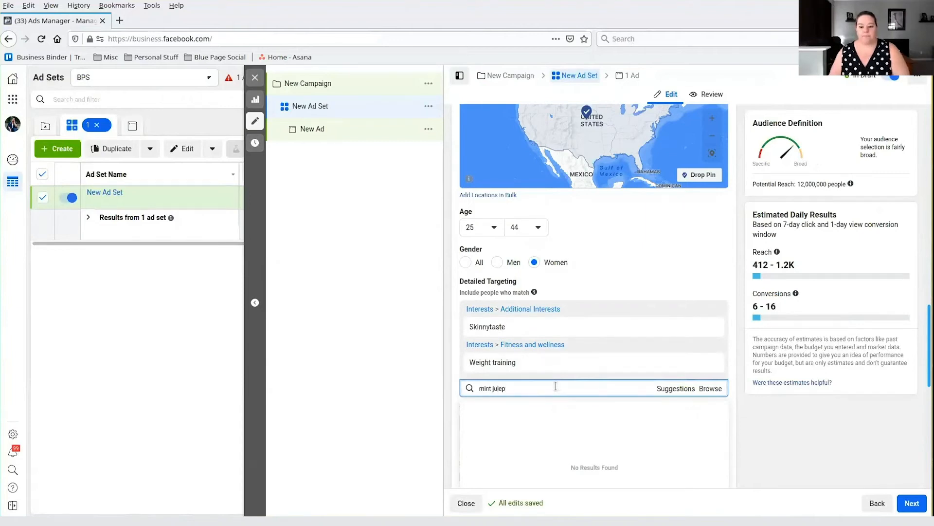
{"action": "left_click", "coordinate": [520, 425]}
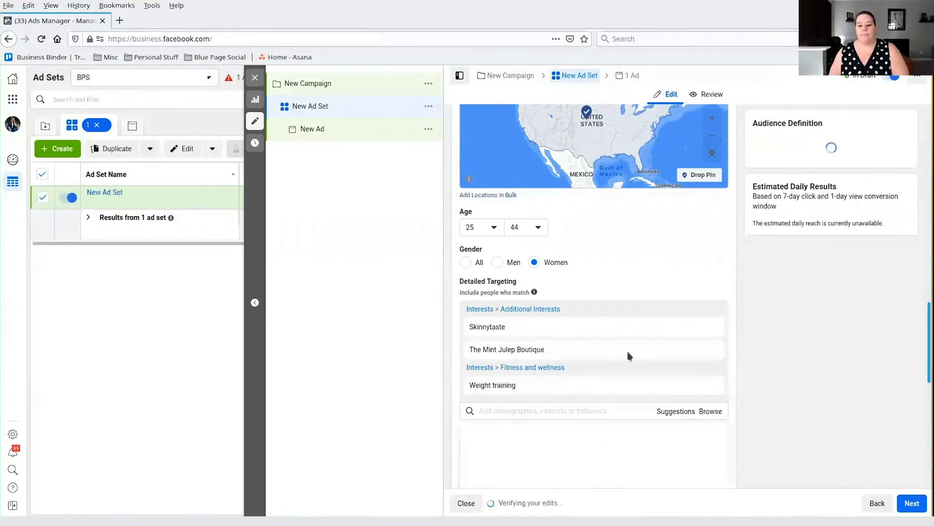
- Remove Weight training from the included interests and add it under "and must also match" instead
{"action": "mouse_move", "coordinate": [661, 360]}
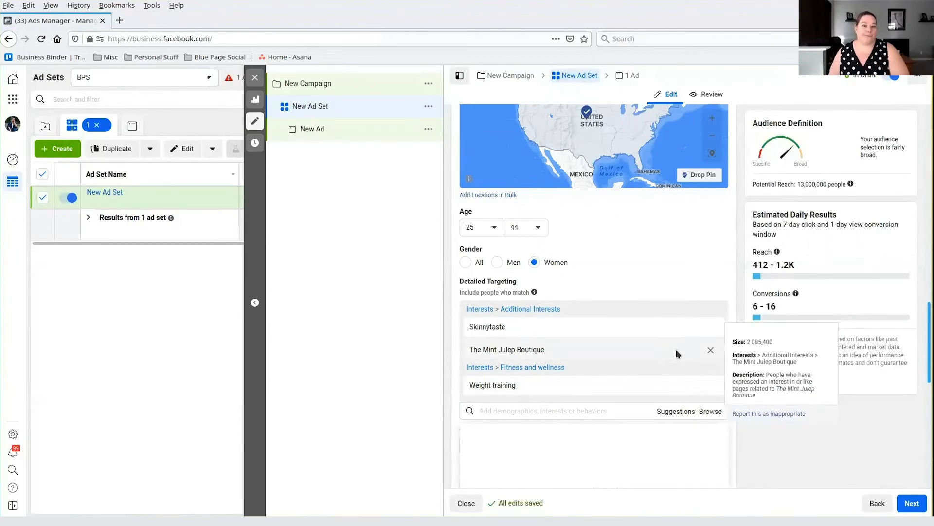
{"action": "left_click", "coordinate": [710, 387]}
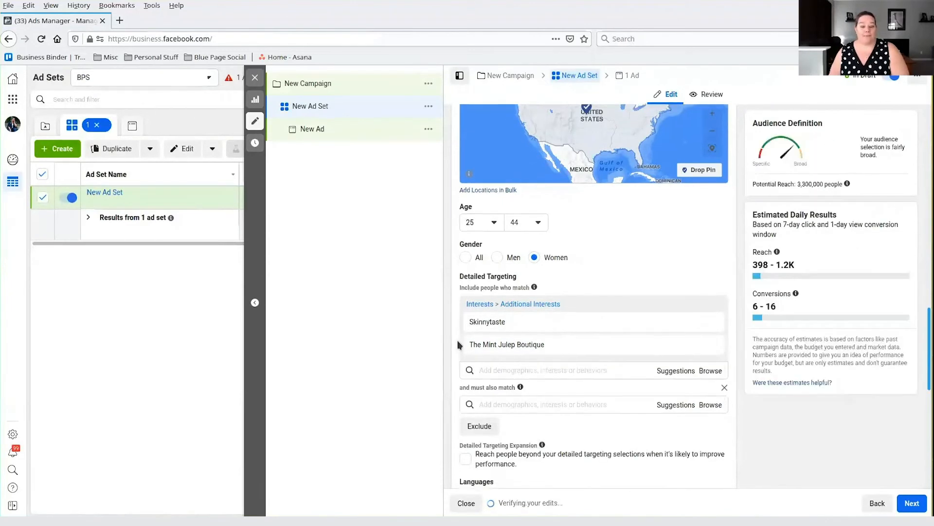
{"action": "scroll", "coordinate": [462, 343], "scroll_direction": "down", "scroll_amount": 1}
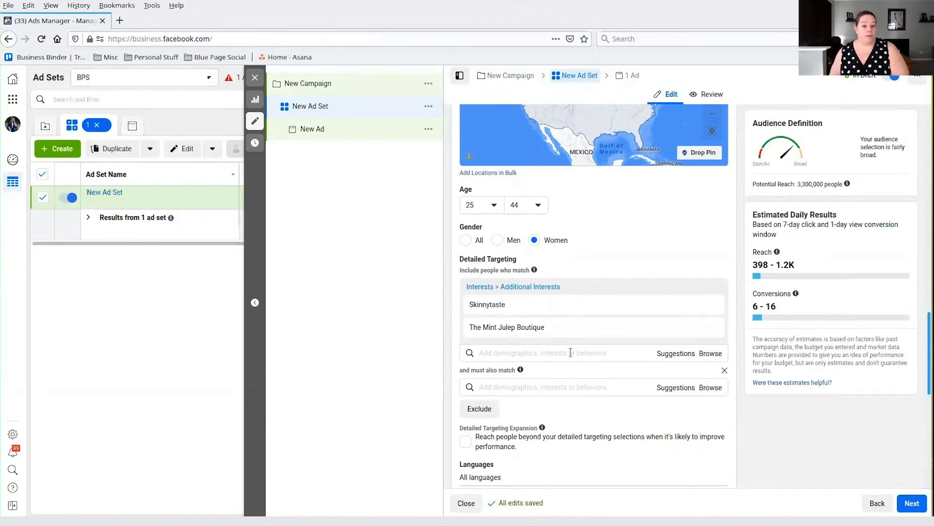
{"action": "left_click", "coordinate": [553, 387]}
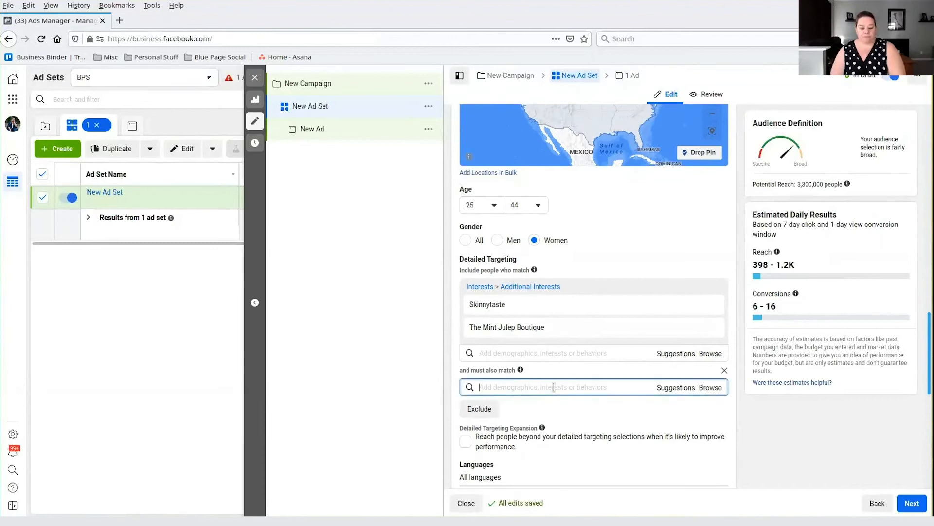
{"action": "type", "text": "weight"}
{"action": "type", "text": " training"}
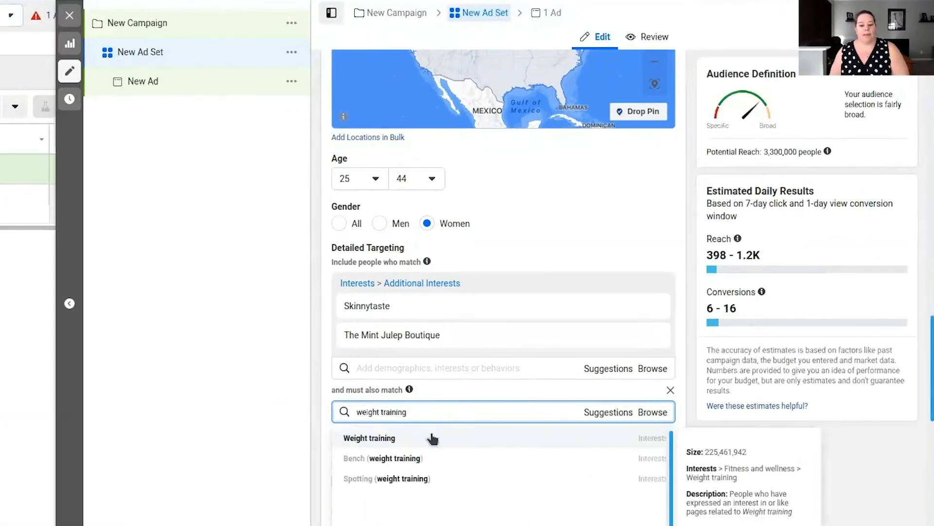
{"action": "left_click", "coordinate": [427, 440]}
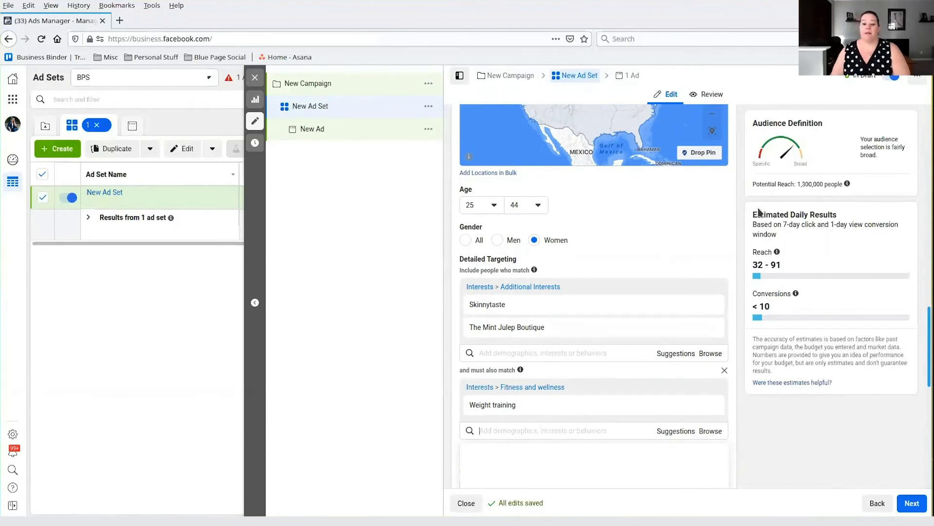
- Set the gender to All and add the Dollar Shave Club interest to the included people
{"action": "left_click", "coordinate": [511, 351]}
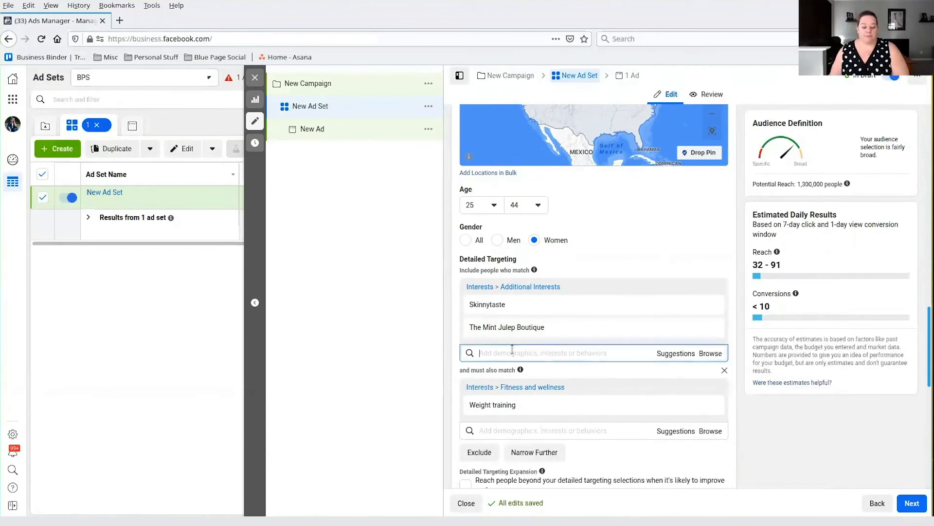
{"action": "left_click", "coordinate": [466, 240]}
{"action": "left_click", "coordinate": [537, 351]}
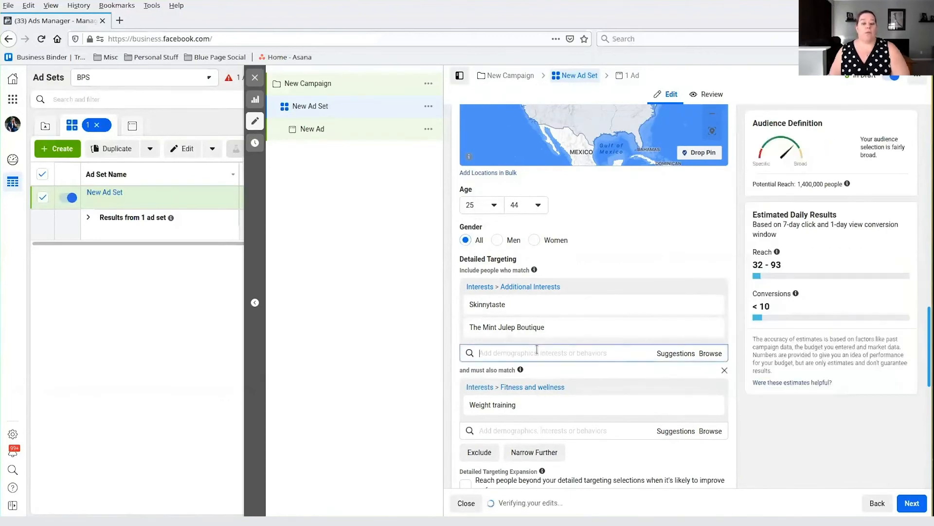
{"action": "type", "text": "do"}
{"action": "type", "text": "ll"}
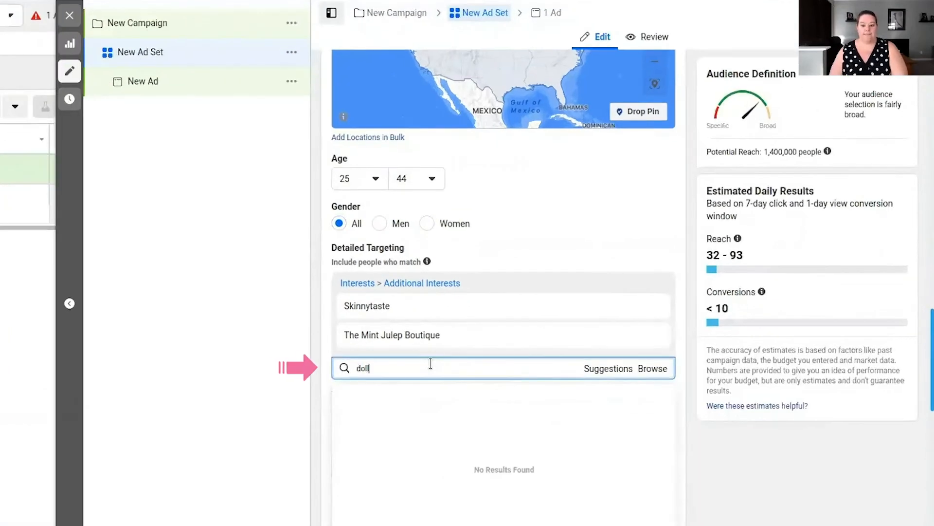
{"action": "type", "text": "ar shave"}
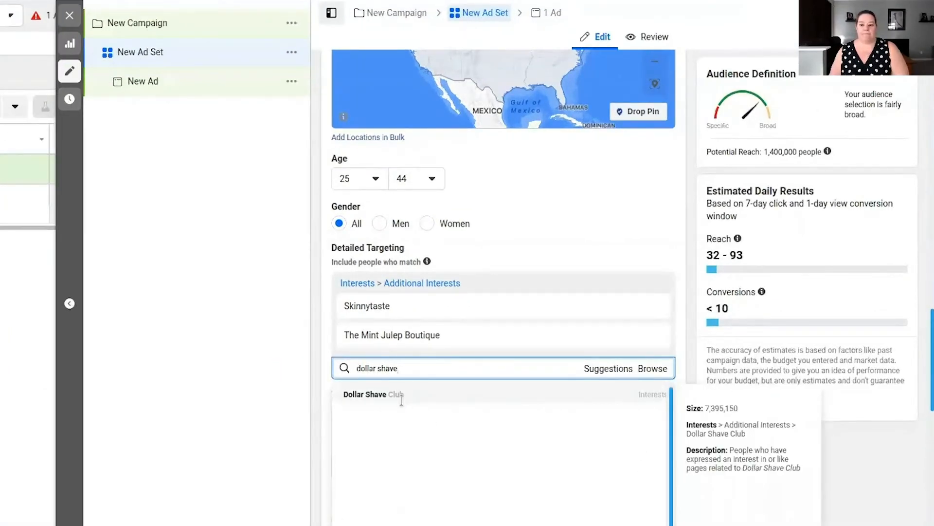
{"action": "left_click", "coordinate": [402, 403]}
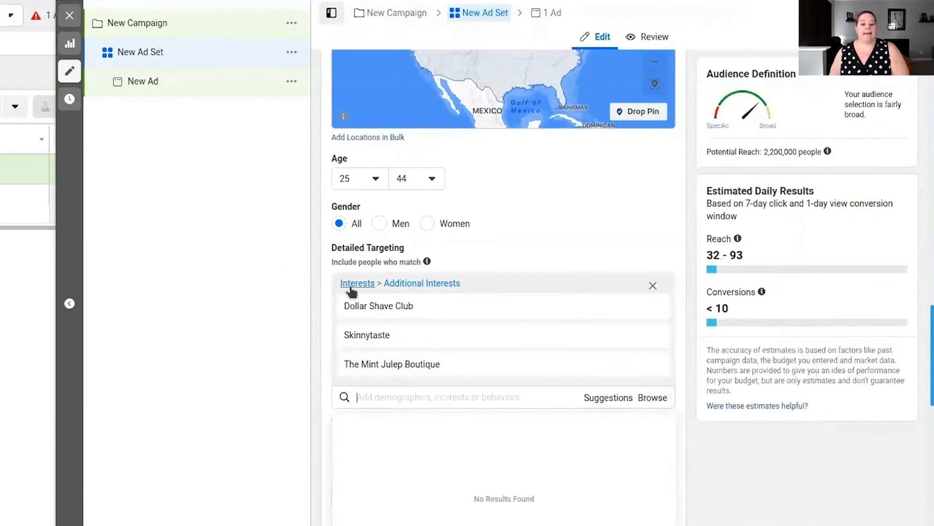
{"action": "left_click", "coordinate": [526, 229]}
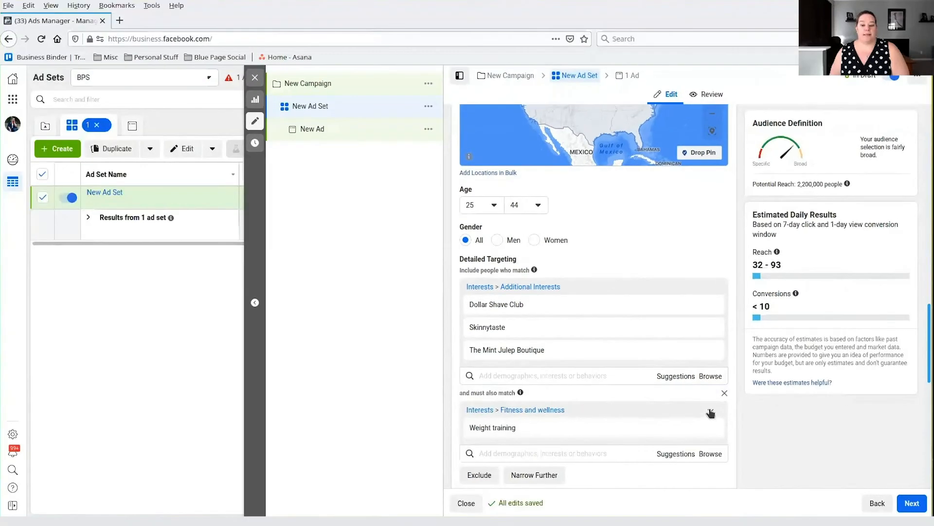
- Remove Weight training from "and must also match" and add it to the included interests instead
{"action": "left_click", "coordinate": [651, 443]}
{"action": "left_click", "coordinate": [428, 397]}
{"action": "type", "text": "weight training"}
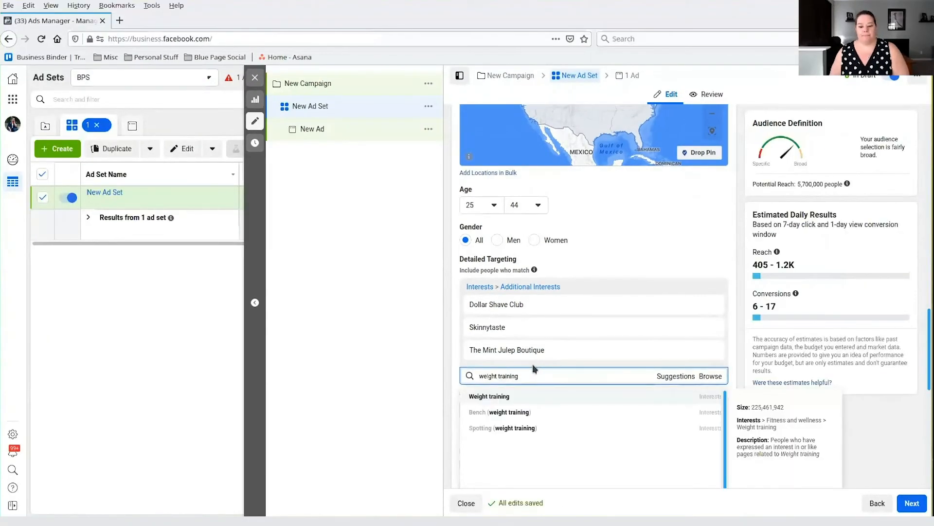
{"action": "left_click", "coordinate": [519, 402]}
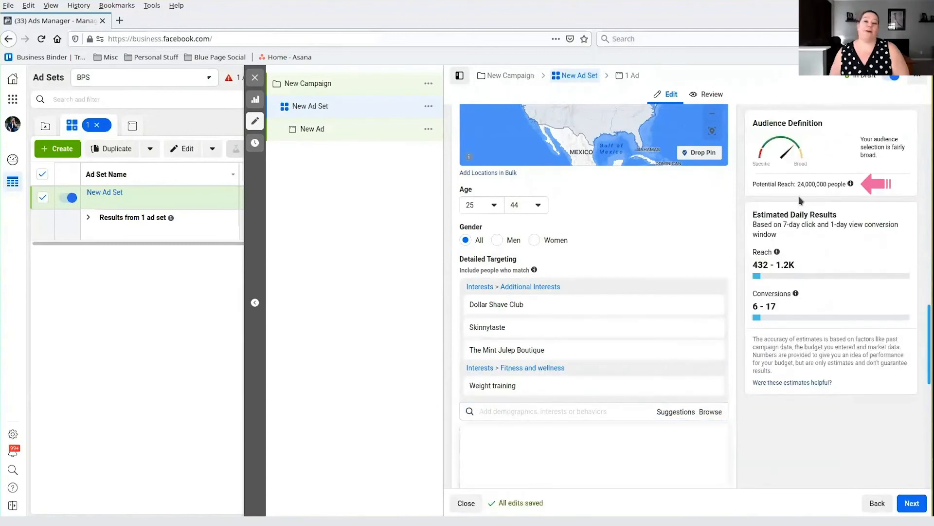
- Move Weight training back out of the included interests into the "and must also match" group
{"action": "mouse_move", "coordinate": [647, 360]}
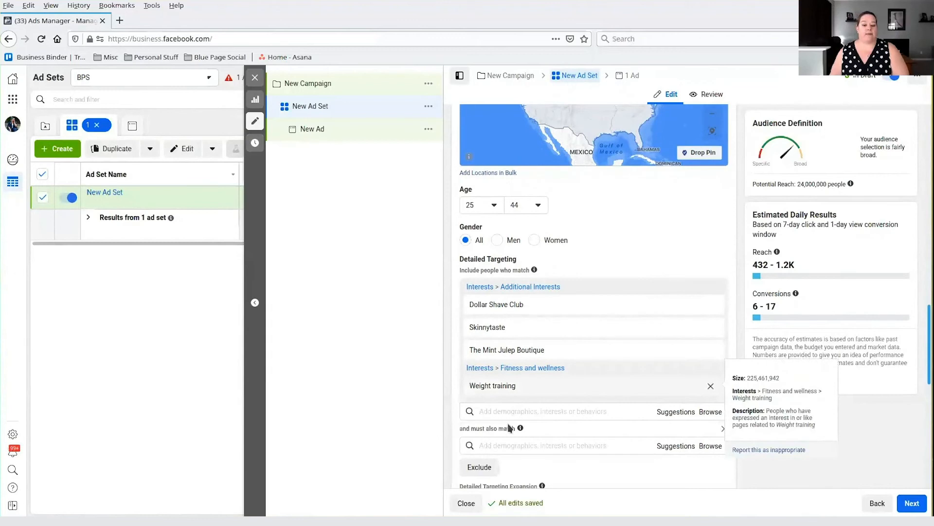
{"action": "left_click", "coordinate": [518, 408]}
{"action": "type", "text": "weight train"}
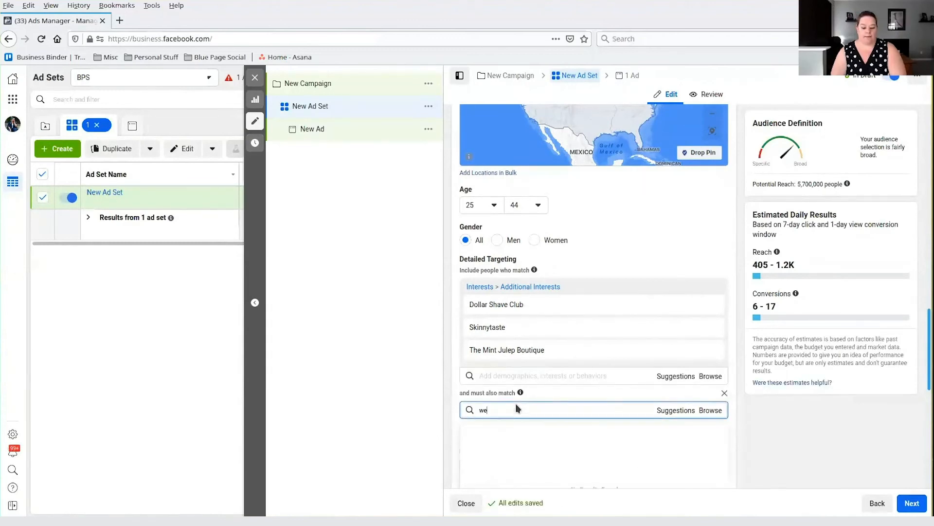
{"action": "type", "text": "ing"}
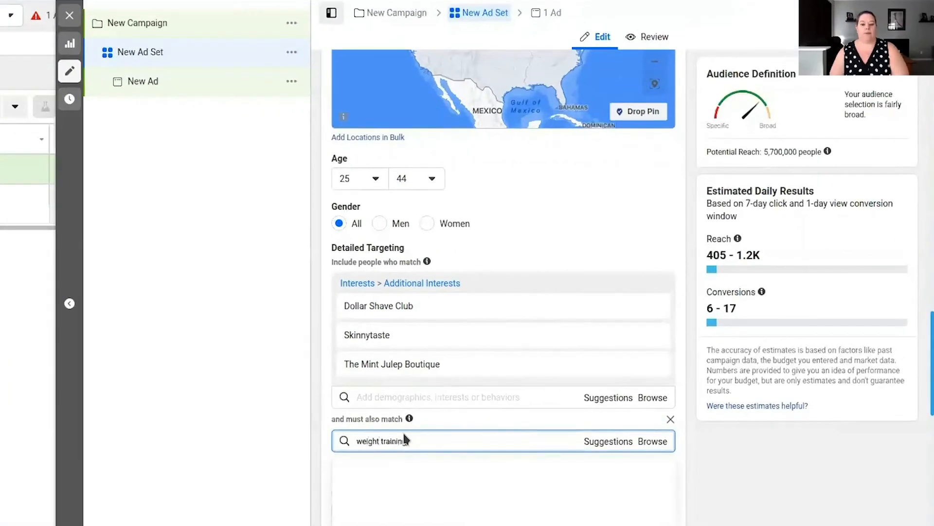
{"action": "left_click", "coordinate": [376, 469]}
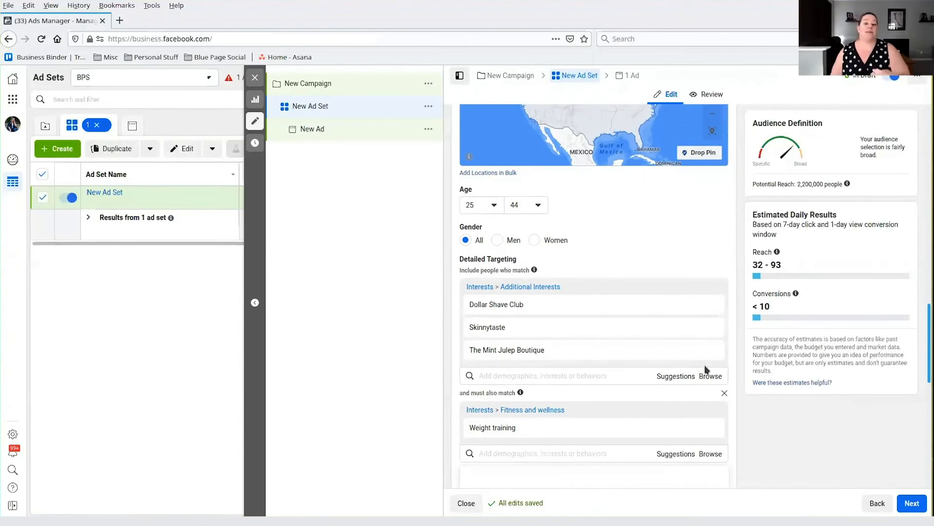
- Clear Dollar Shave Club, Skinnytaste, The Mint Julep Boutique and Weight training from the detailed targeting
{"action": "mouse_move", "coordinate": [684, 314]}
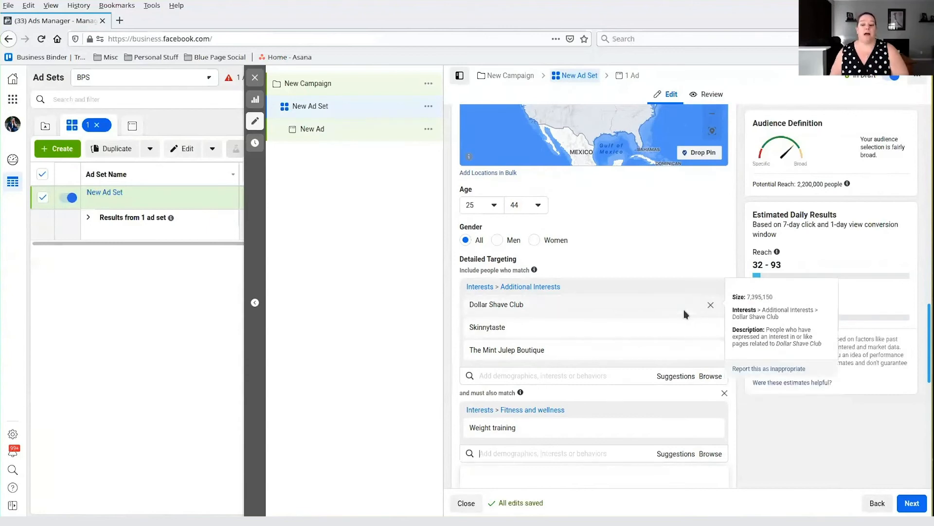
{"action": "left_click", "coordinate": [711, 305]}
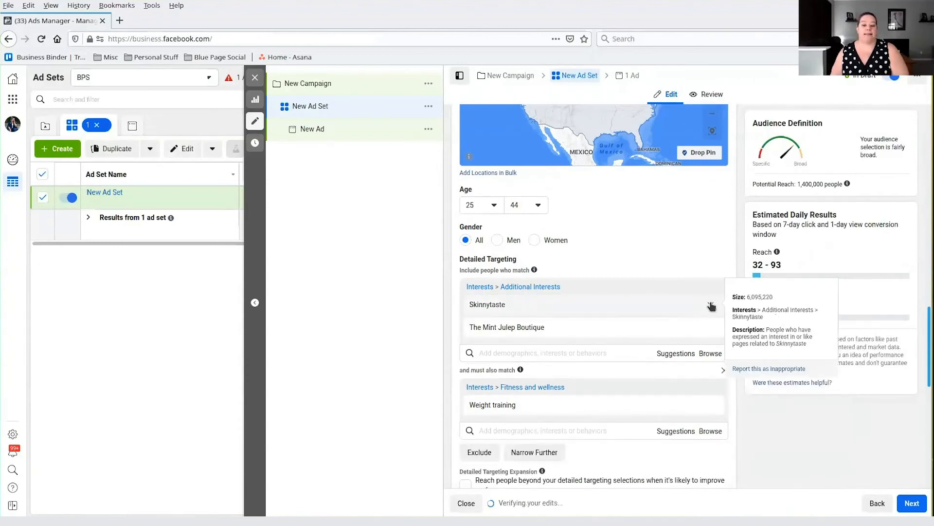
{"action": "left_click", "coordinate": [711, 305]}
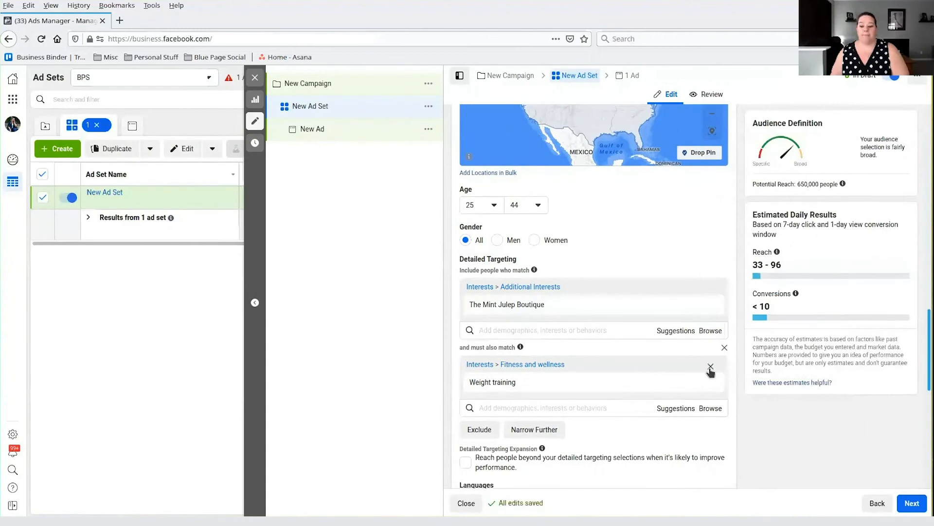
{"action": "left_click", "coordinate": [724, 347]}
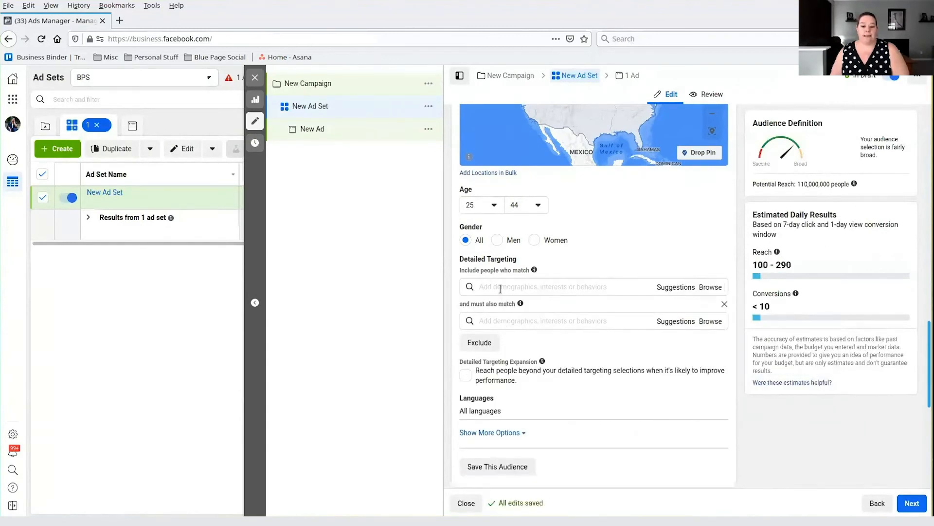
- Add Weight training as the only interest under the included people in detailed targeting
{"action": "left_click", "coordinate": [500, 286]}
{"action": "type", "text": "weight training"}
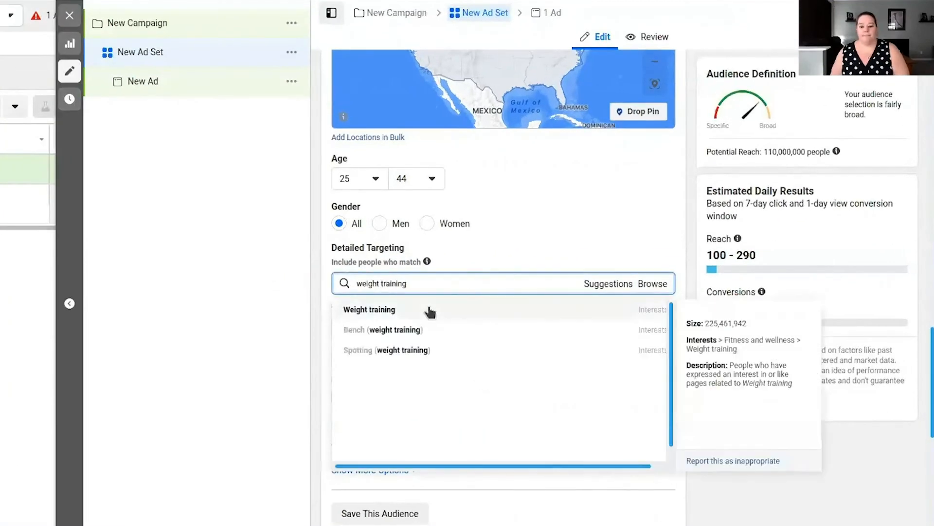
{"action": "left_click", "coordinate": [445, 312]}
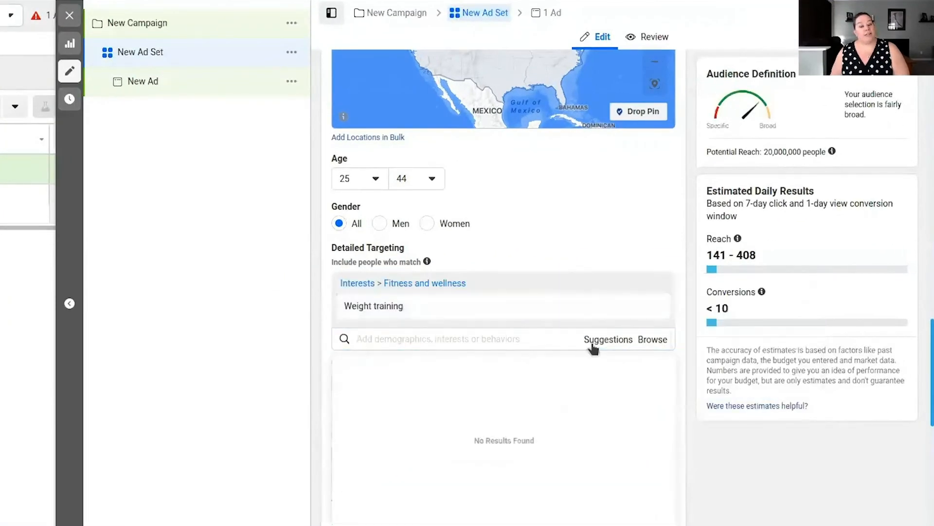
- Look through the suggested interests, behaviors and job titles offered for the Weight training audience
{"action": "left_click", "coordinate": [592, 346]}
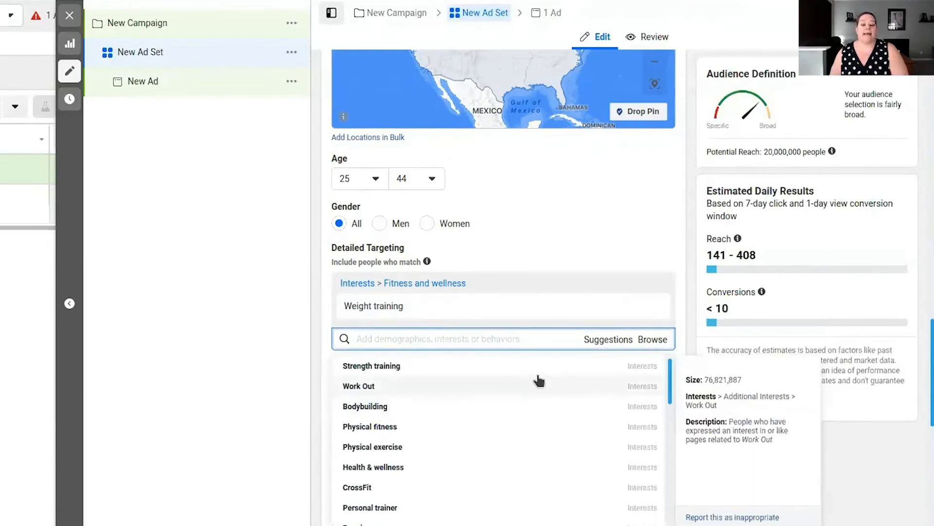
{"action": "scroll", "coordinate": [540, 379], "scroll_direction": "down", "scroll_amount": 2}
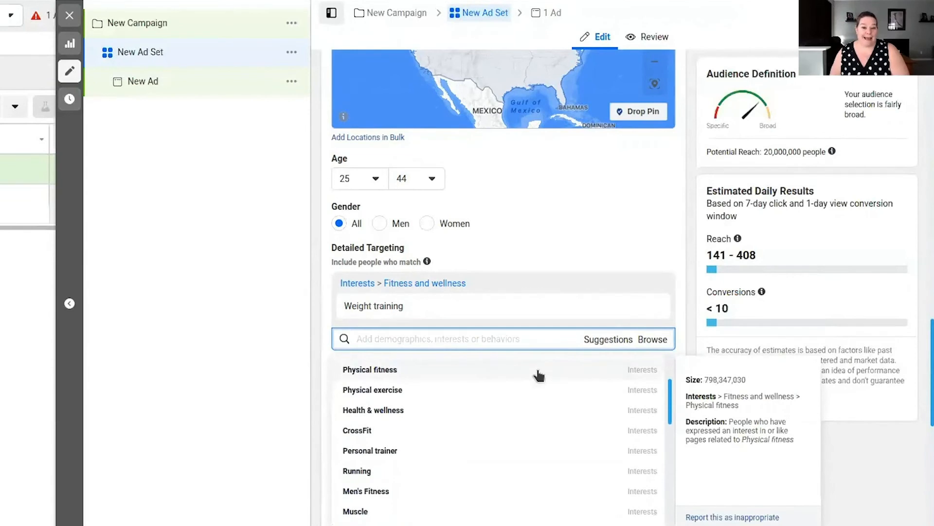
{"action": "scroll", "coordinate": [539, 375], "scroll_direction": "down", "scroll_amount": 3}
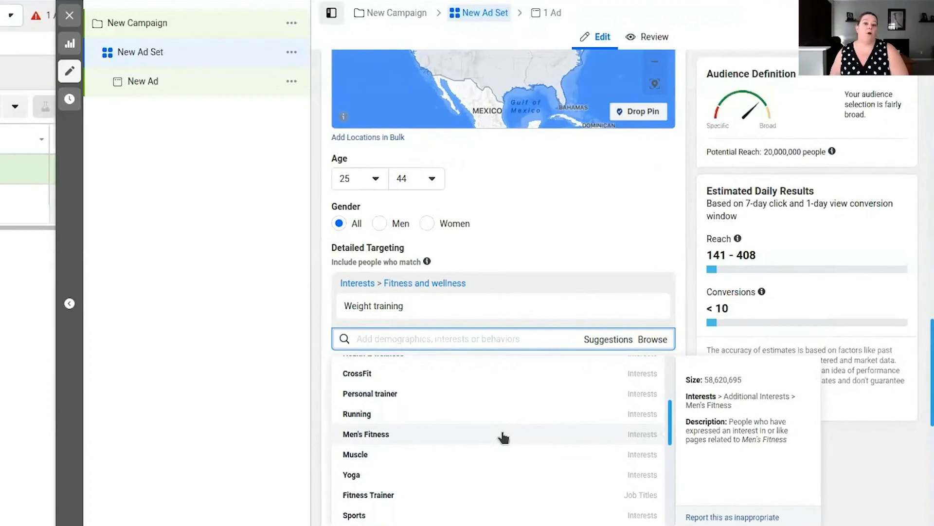
{"action": "scroll", "coordinate": [438, 395], "scroll_direction": "down", "scroll_amount": 5}
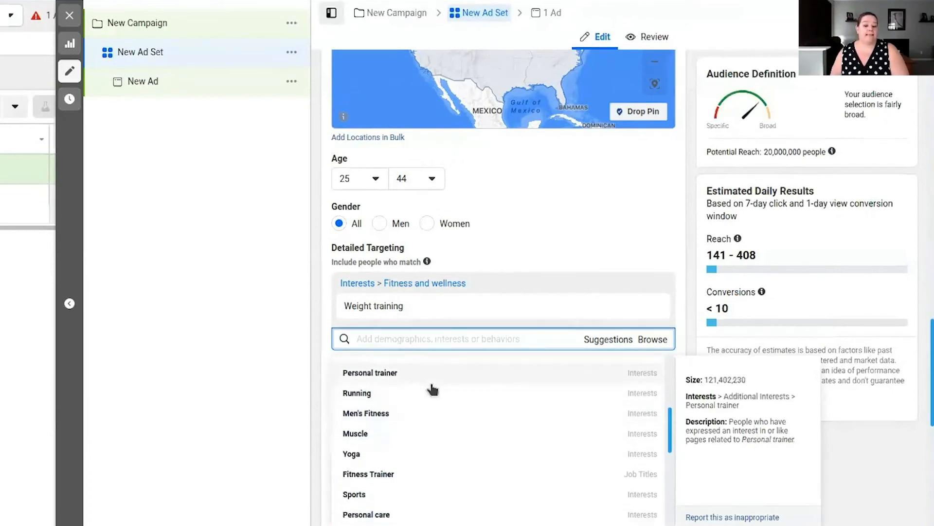
{"action": "scroll", "coordinate": [432, 389], "scroll_direction": "down", "scroll_amount": 6}
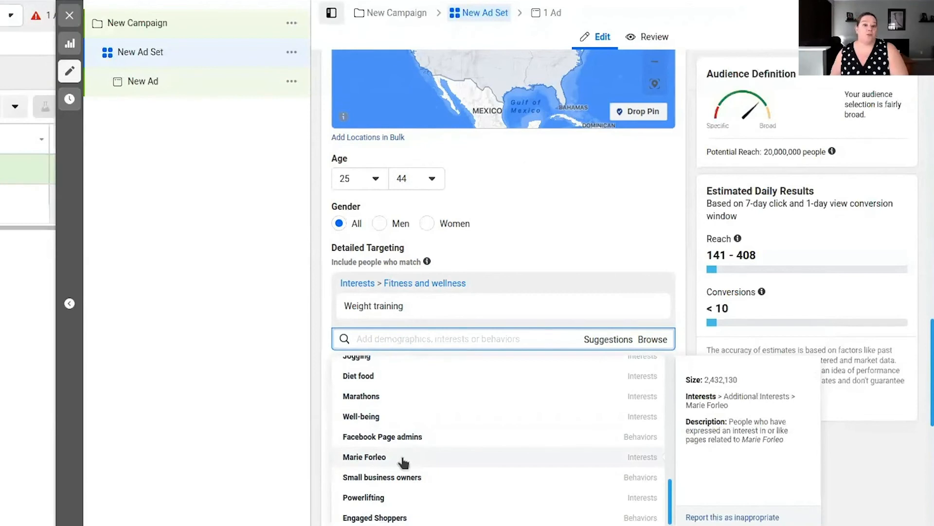
{"action": "scroll", "coordinate": [404, 472], "scroll_direction": "down", "scroll_amount": 2}
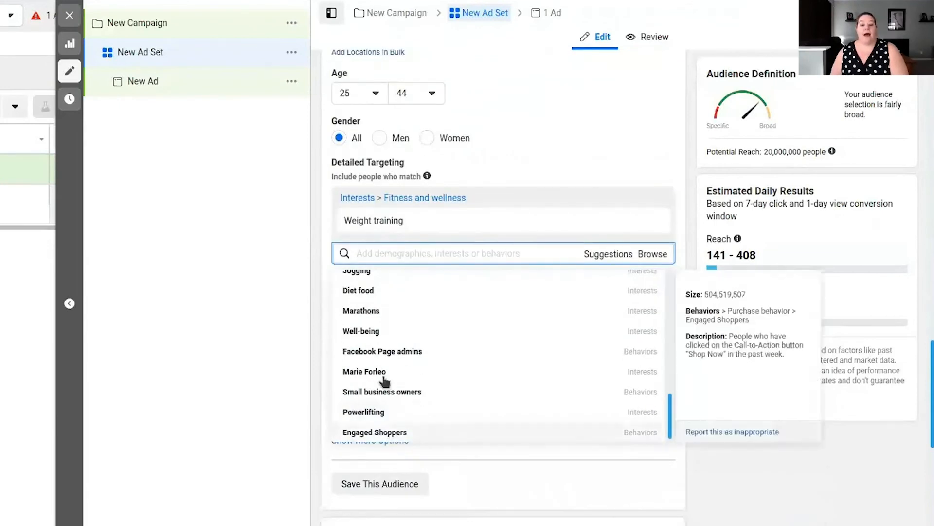
- Remove Weight training from the included people, leaving the detailed targeting empty
{"action": "left_click", "coordinate": [403, 253]}
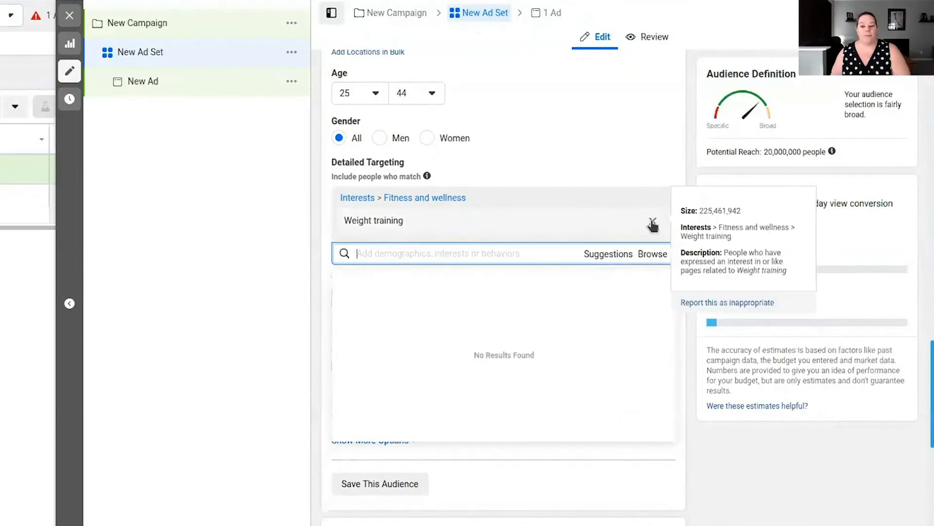
{"action": "left_click", "coordinate": [653, 221]}
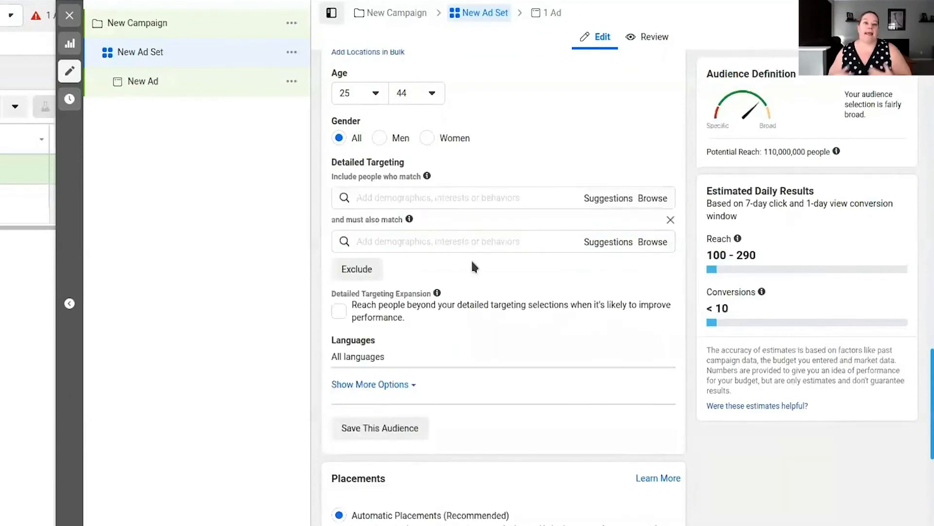